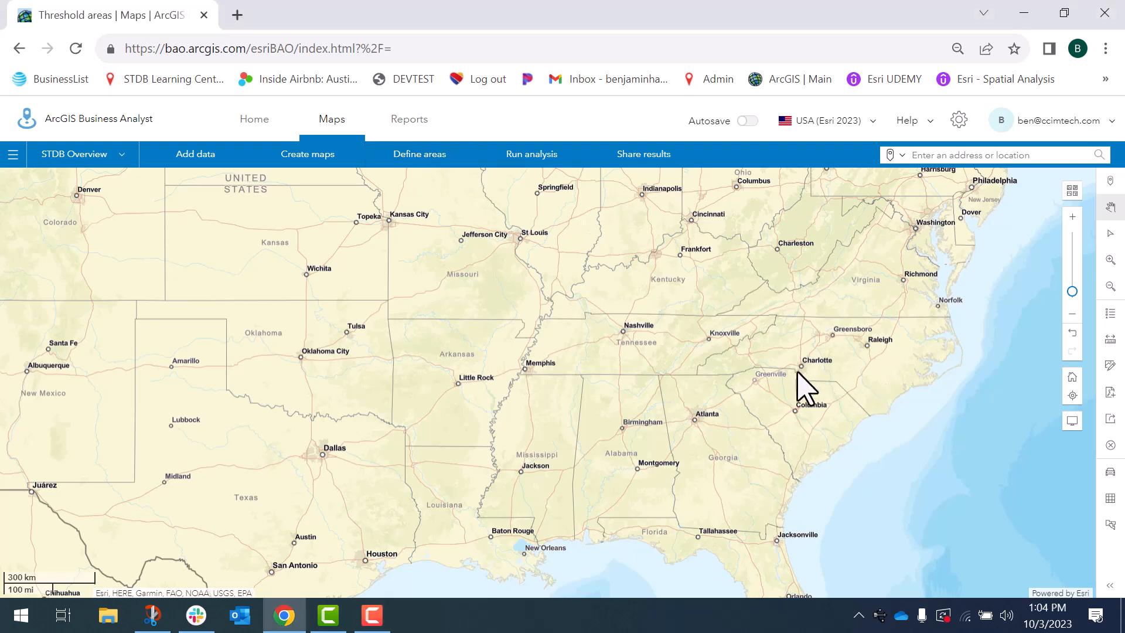
Define Mecklenburg County, NC as a geography site by searching for mecklenburg and selecting it
scroll(801, 373, up, 3)
scroll(815, 354, up, 1)
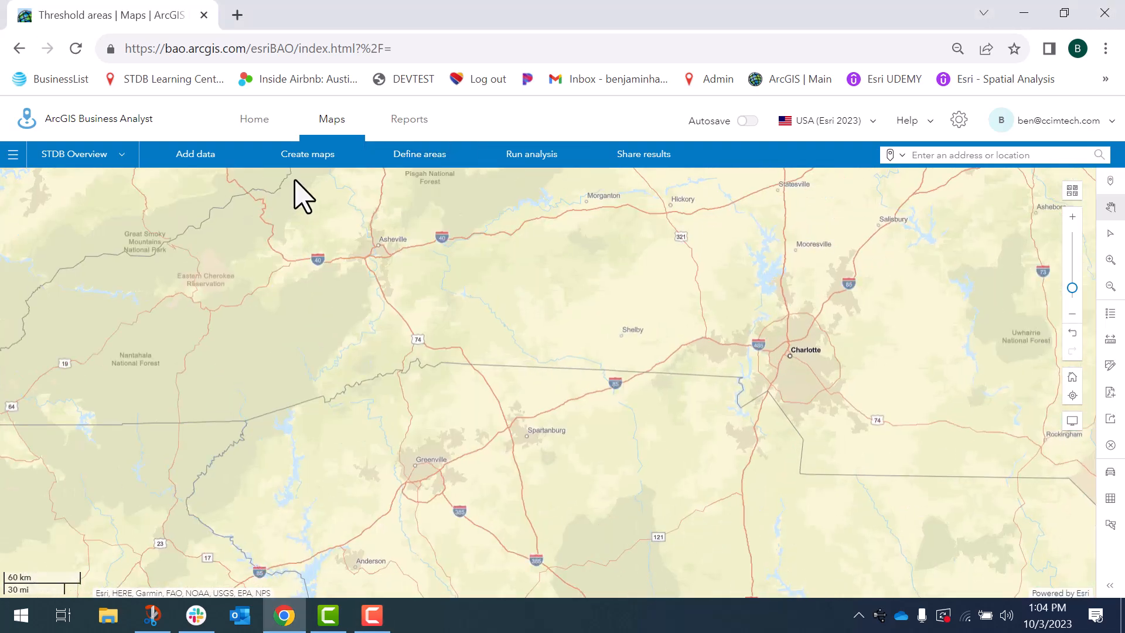
click(409, 156)
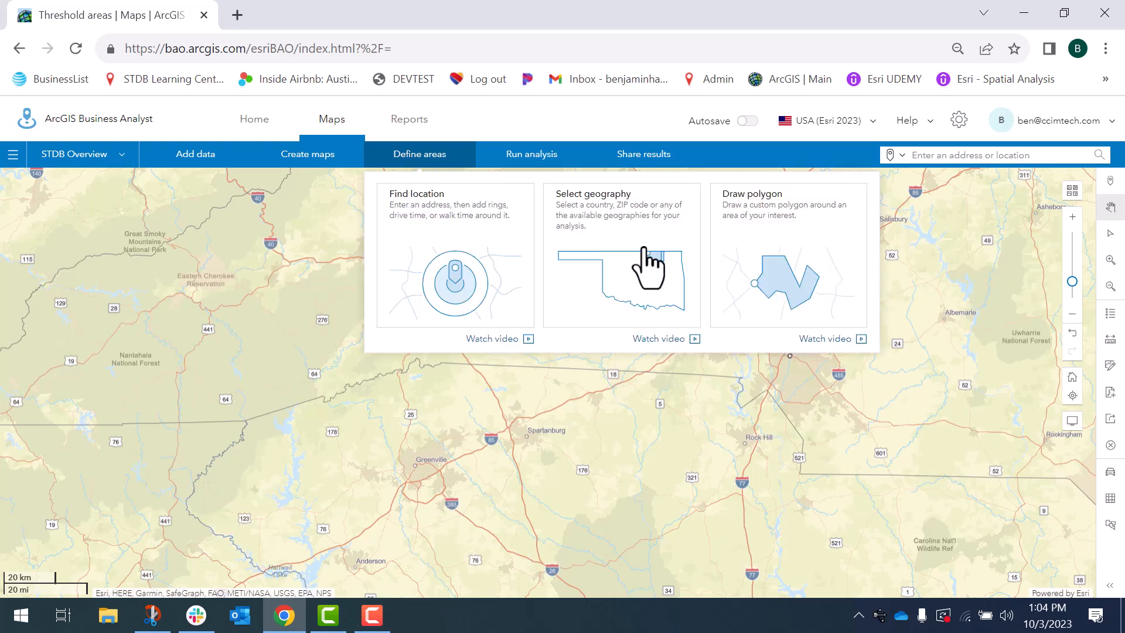
click(630, 261)
click(130, 276)
click(151, 250)
text(medk)
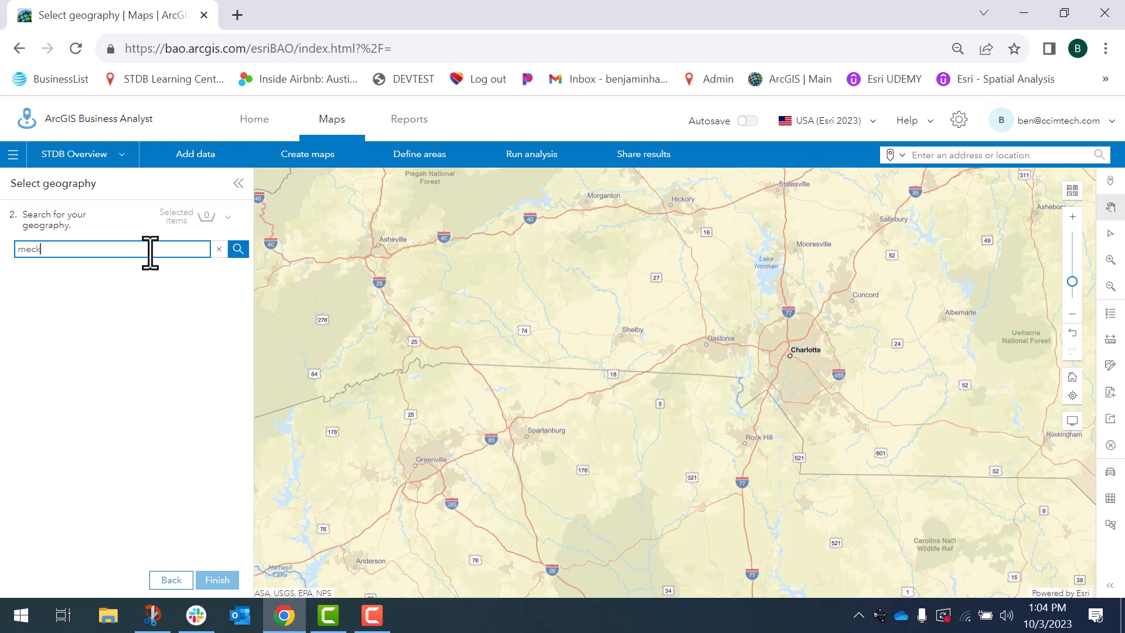
text(lenburg)
click(48, 331)
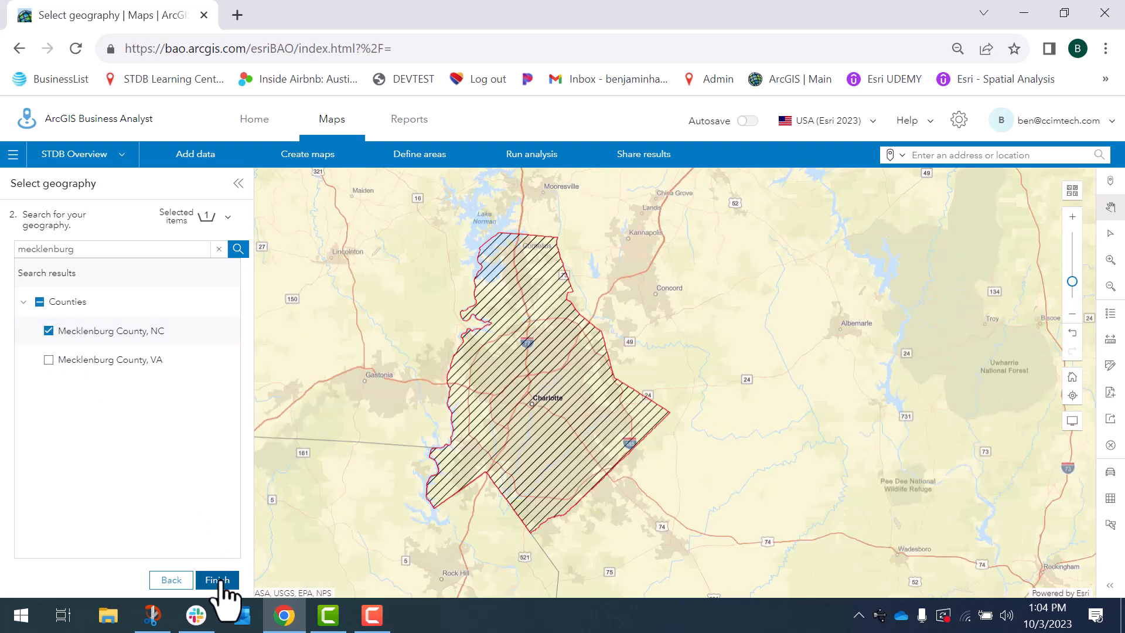
click(218, 580)
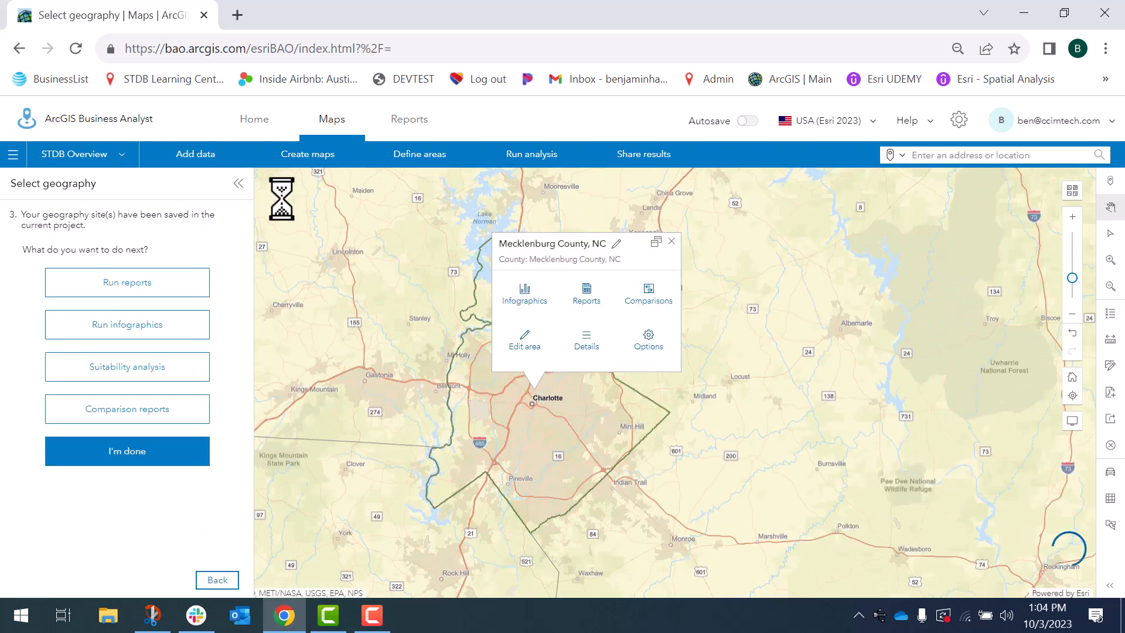
Run a points of interest search for bed bath & beyond
click(334, 157)
click(515, 432)
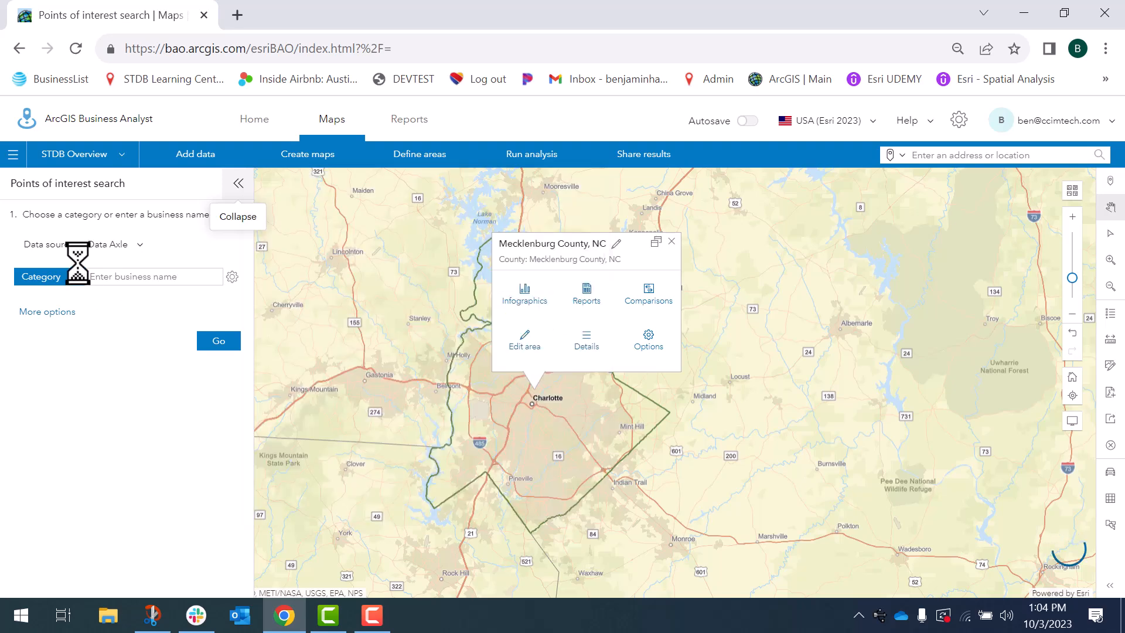
click(151, 280)
text(beth and)
key(BackSpace)
key(BackSpace)
key(BackSpace)
key(BackSpace)
key(BackSpace)
key(BackSpace)
key(BackSpace)
text(d bat)
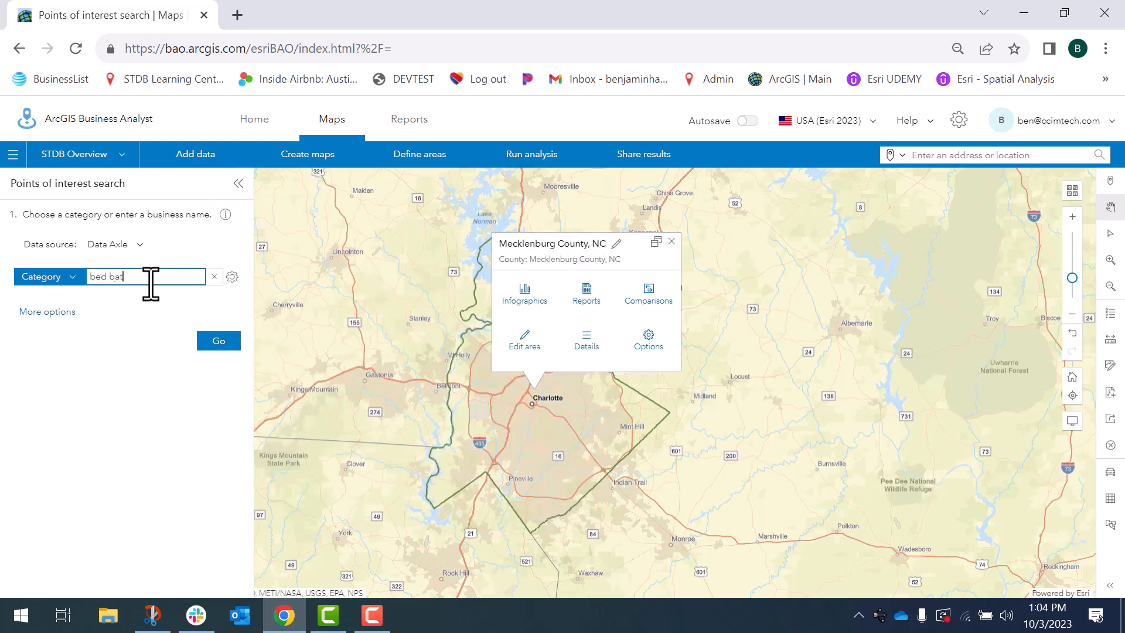
text(h & beyond)
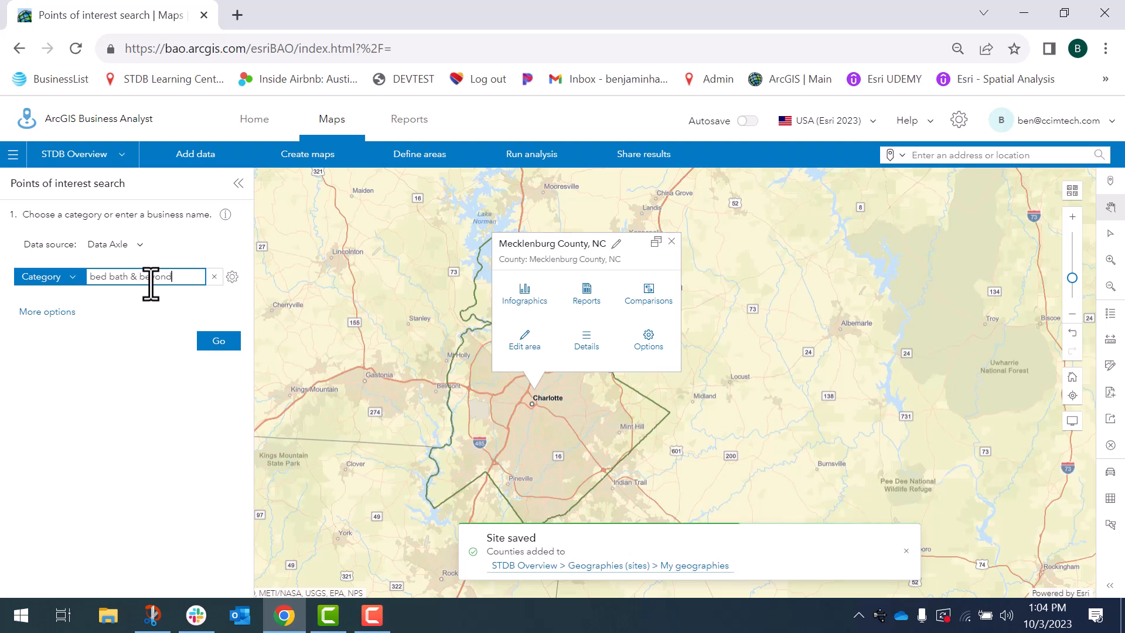
key(Return)
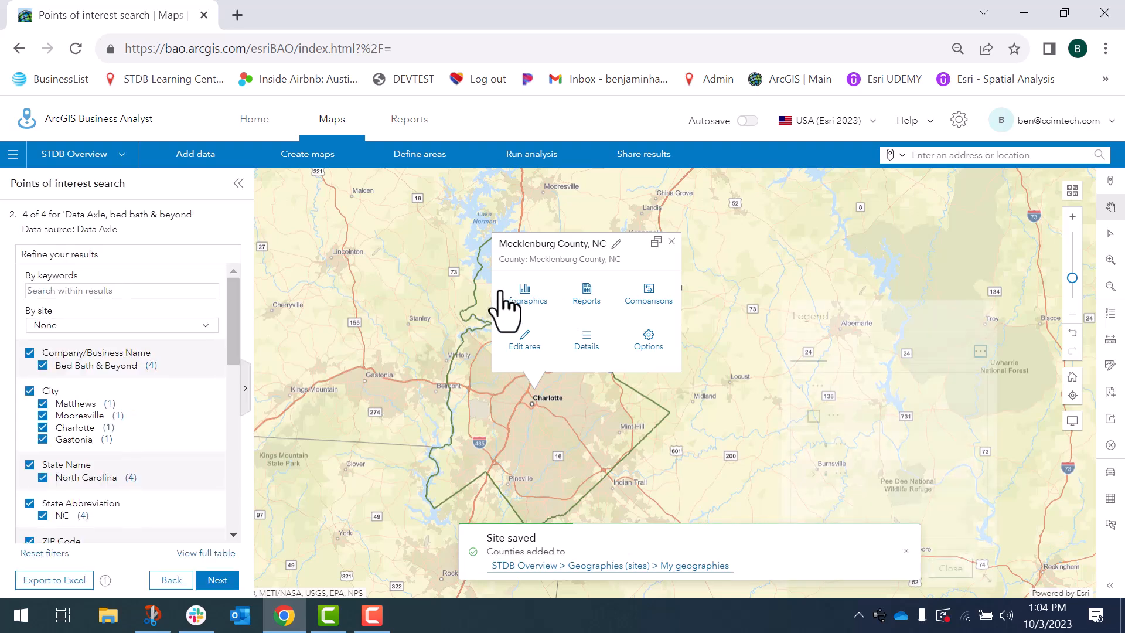
Keep the default style and save the search results as a layer named bed bath & beyond locations in charlotte msa
click(671, 241)
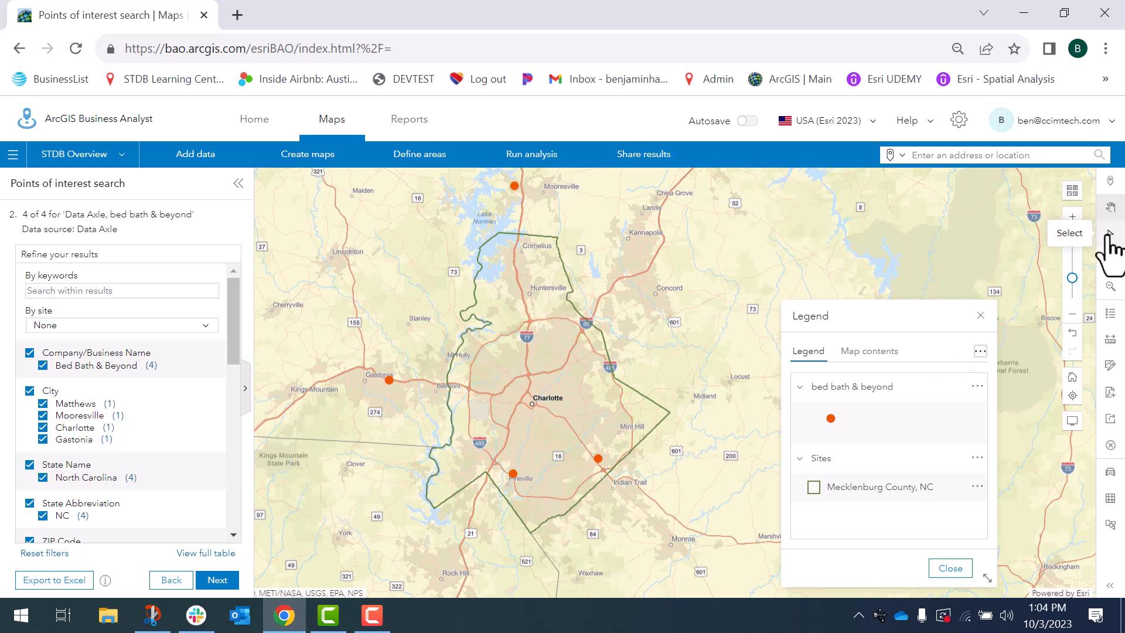
click(217, 579)
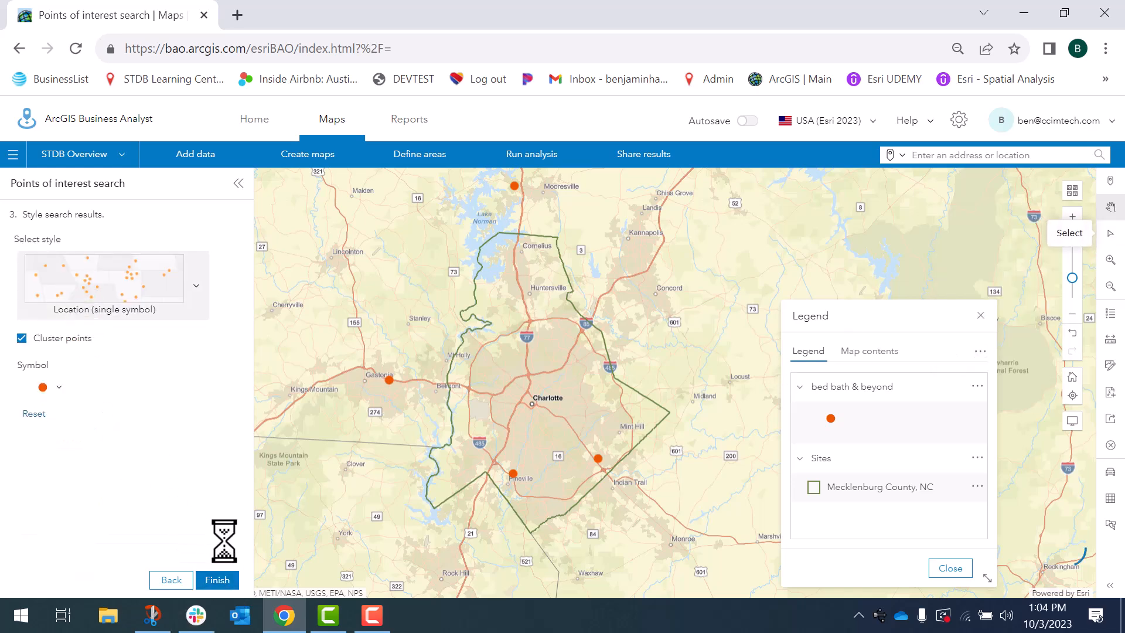
click(218, 579)
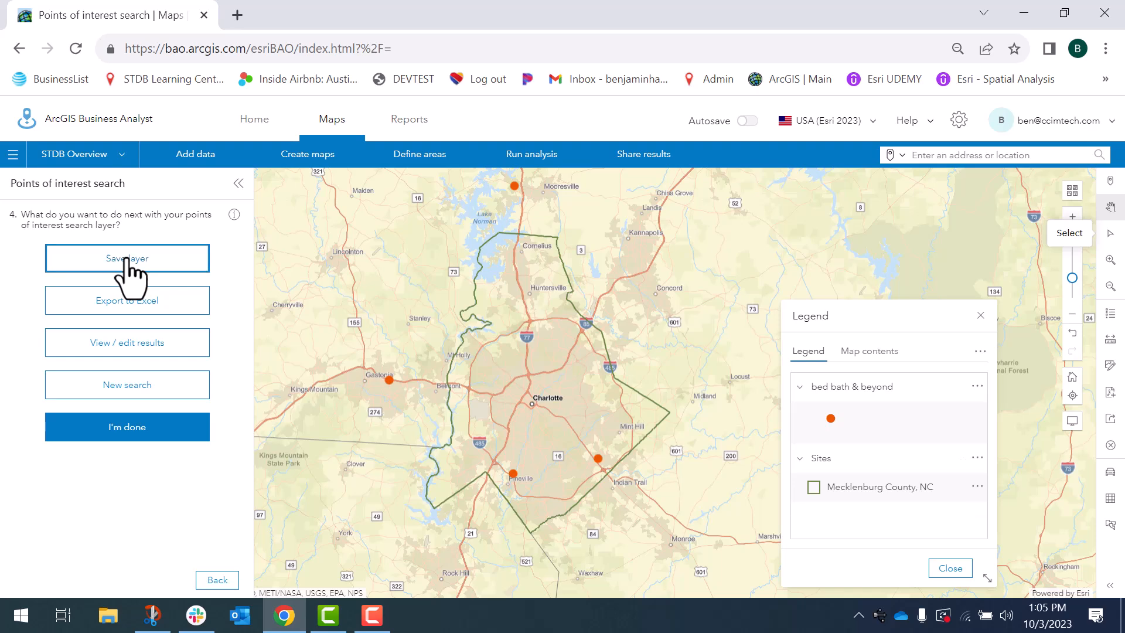
click(127, 259)
click(580, 355)
text(locations in charlotte )
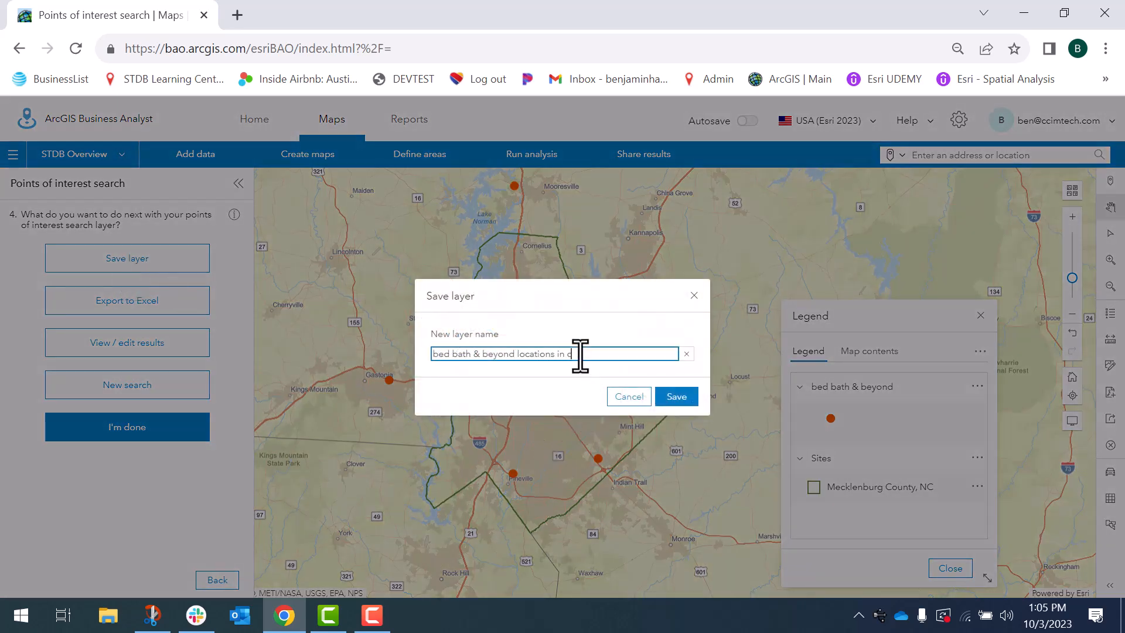
text(msa)
click(677, 397)
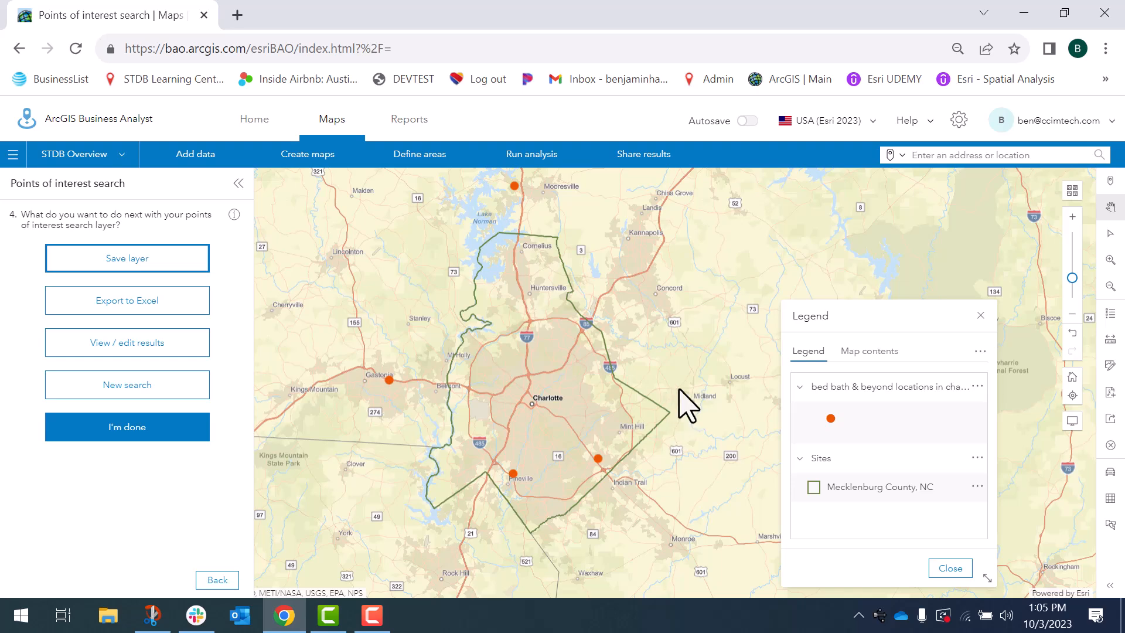
Start a Threshold areas analysis from a point layer using bed bath & beyond locations in charlotte msa with all four locations
click(524, 157)
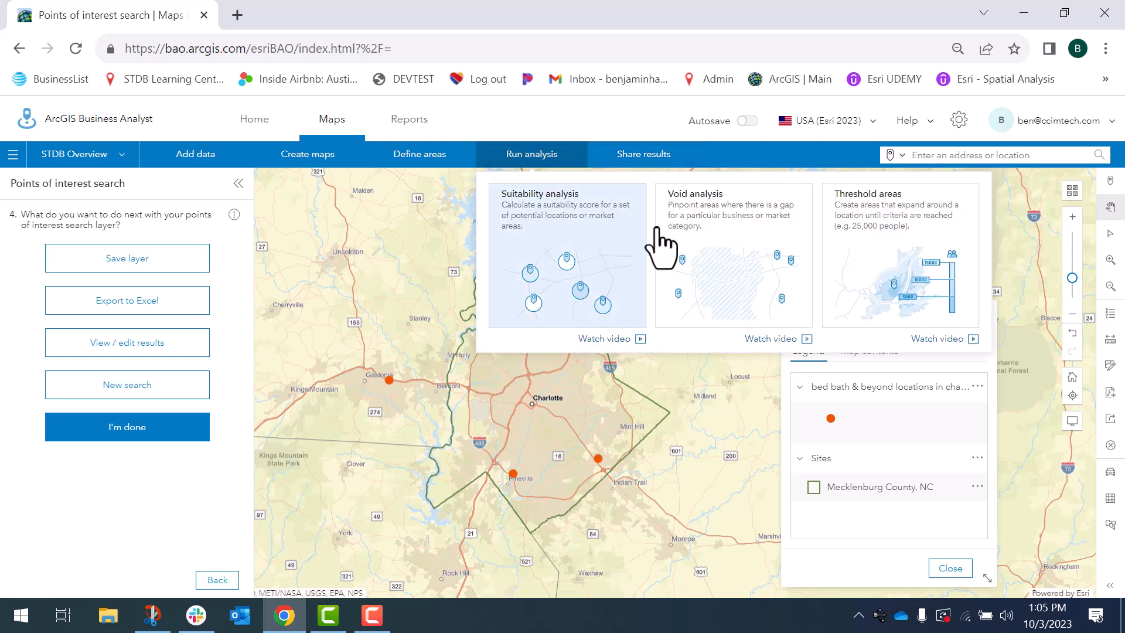
click(898, 253)
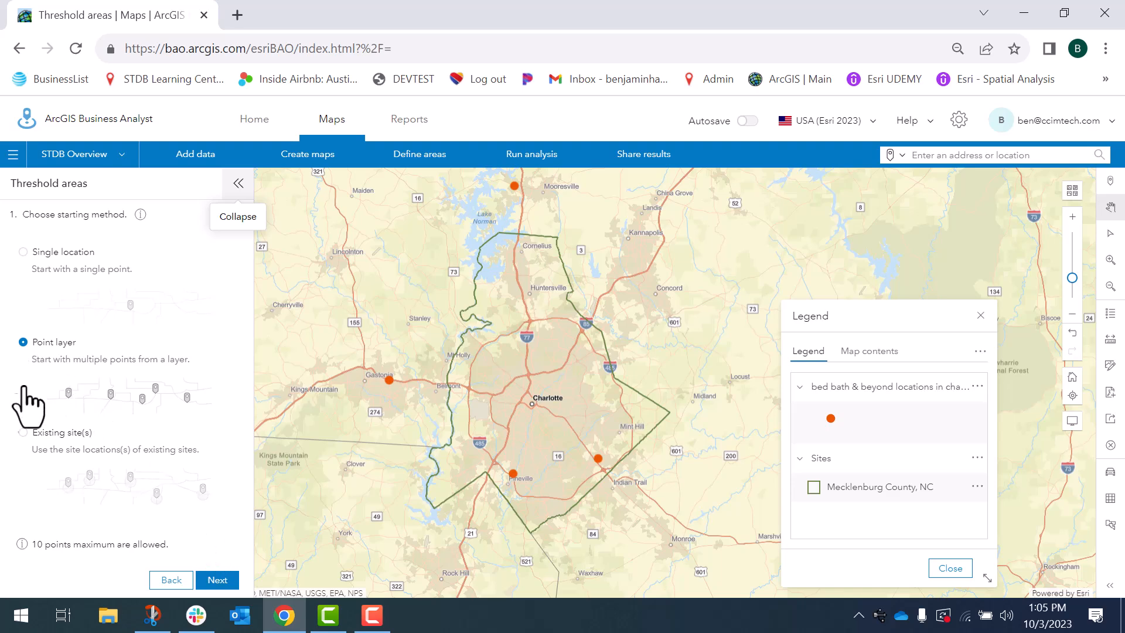
click(217, 581)
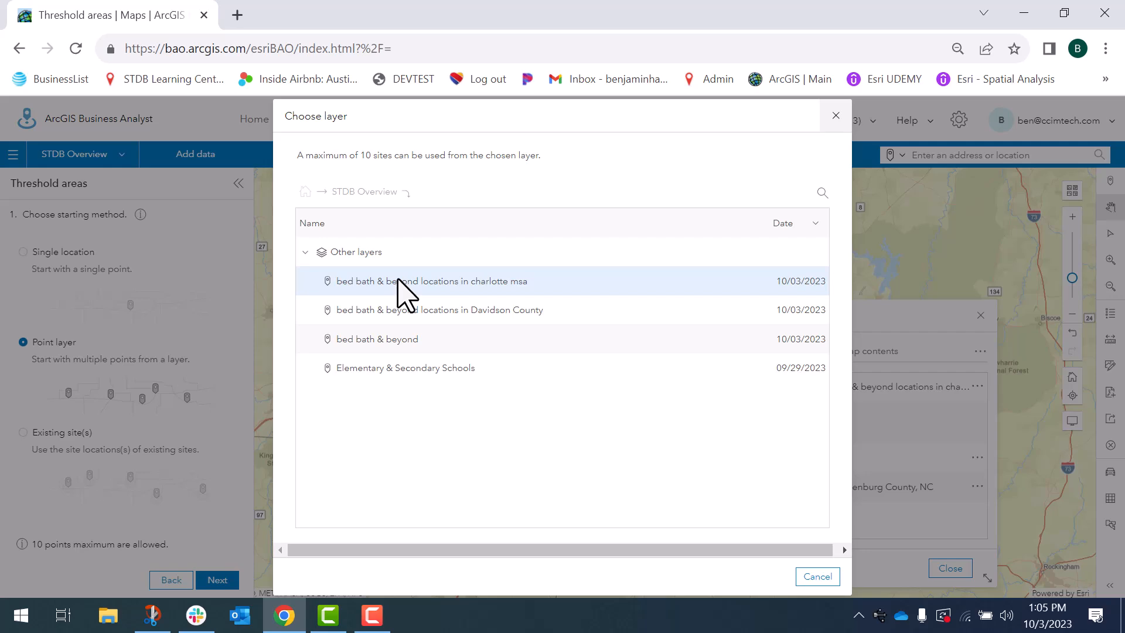
click(404, 281)
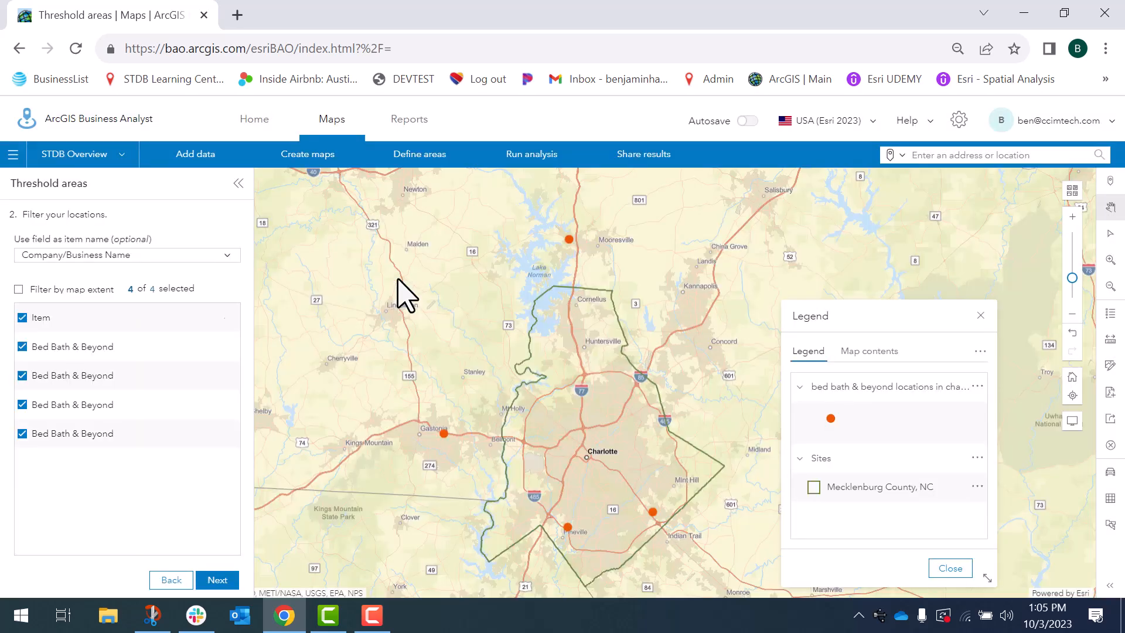
click(217, 580)
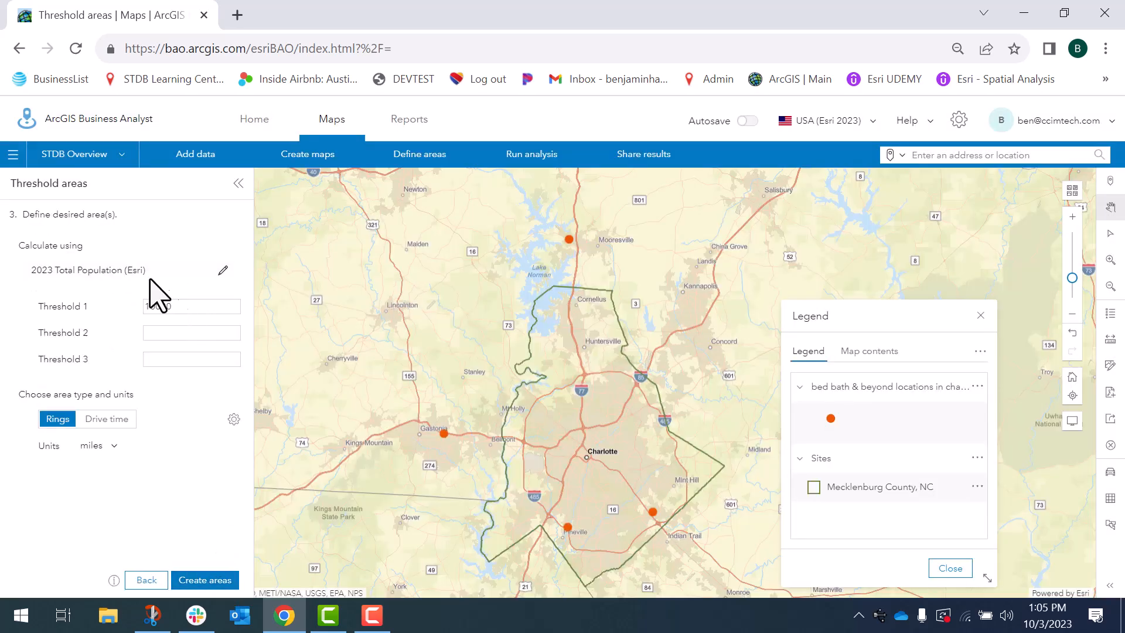
Set the calculation variable to 2023 Child Population (Age <18) (Esri) and Threshold 1 to 20000
click(117, 270)
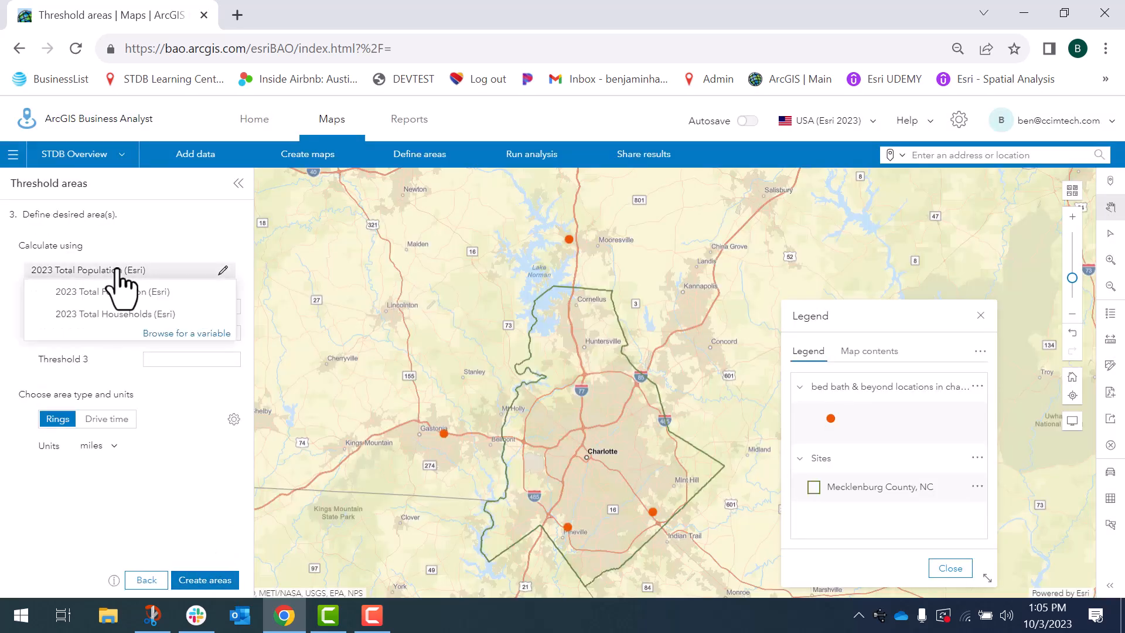
click(185, 334)
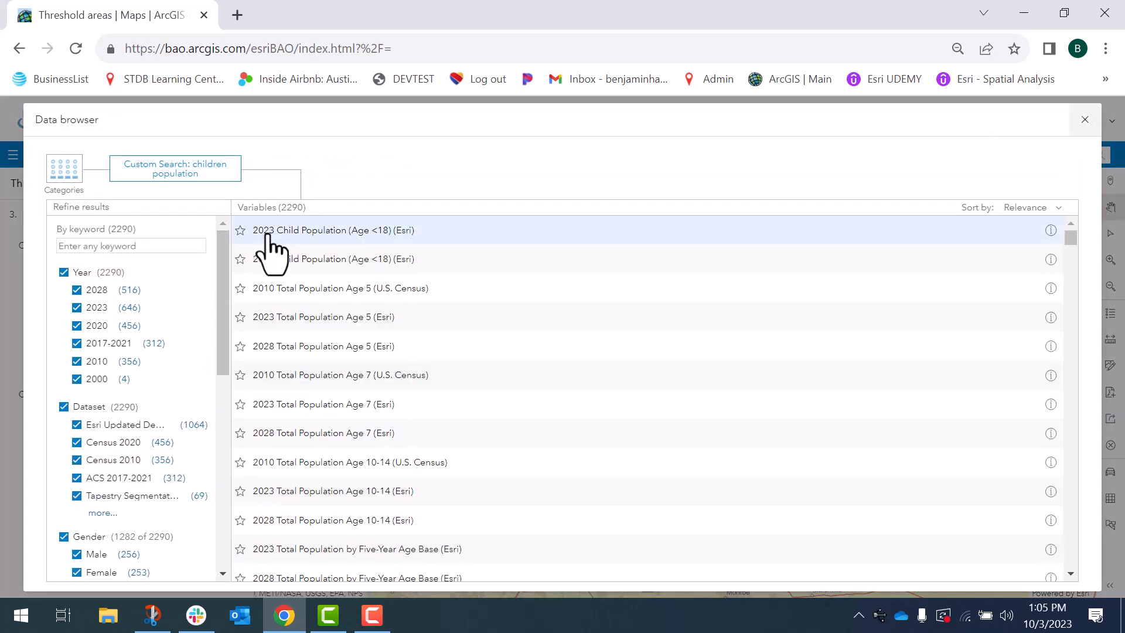
click(319, 233)
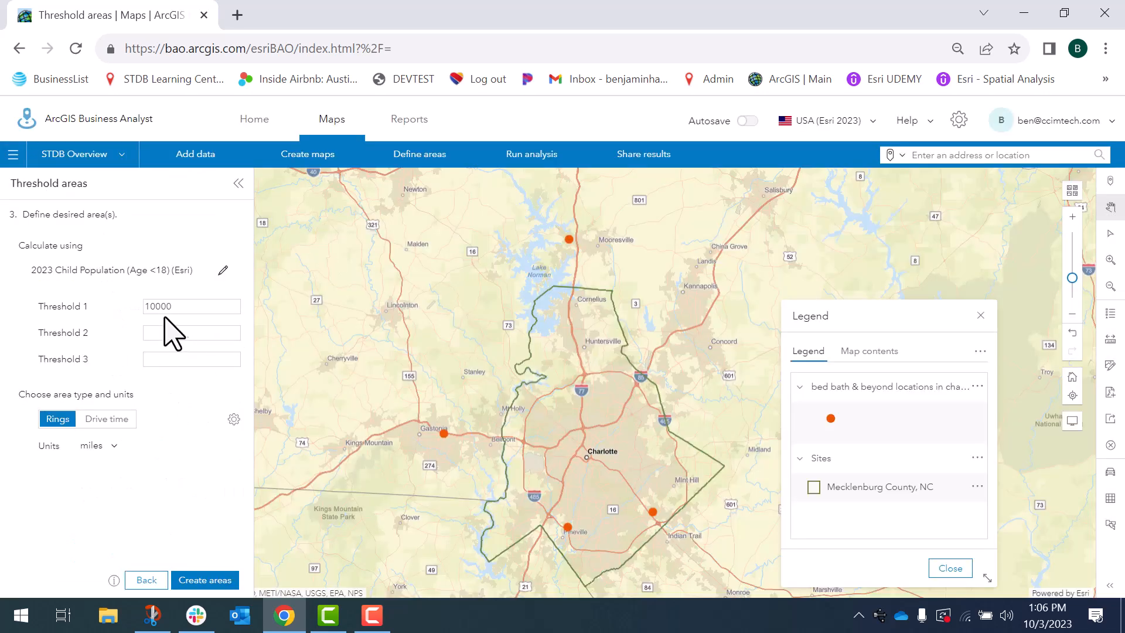
click(153, 306)
key(BackSpace)
text(2)
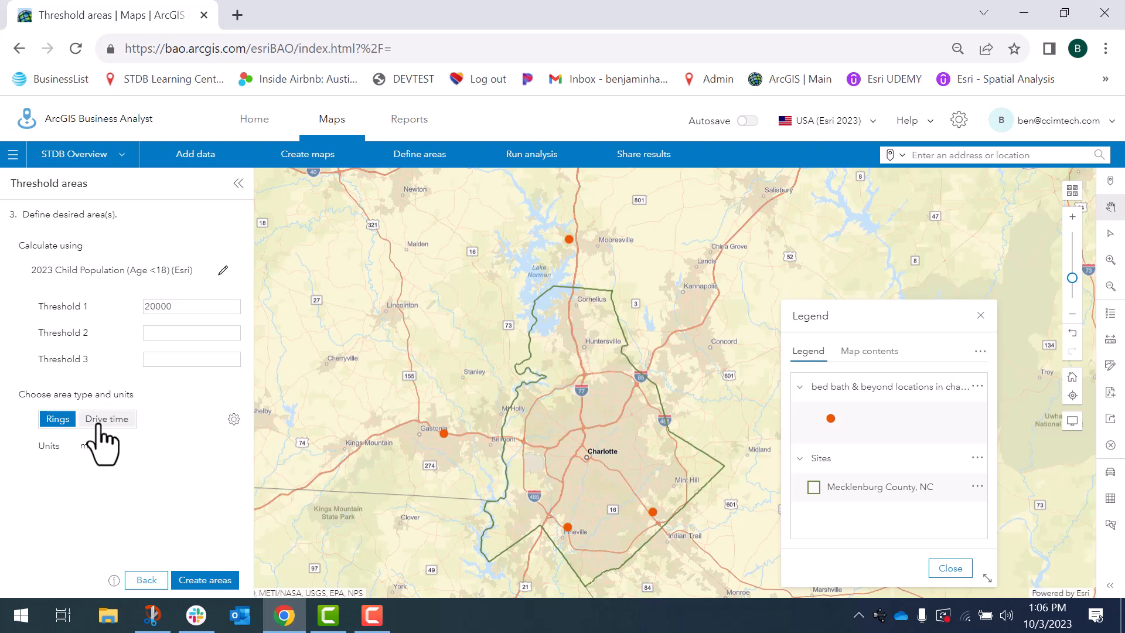
Choose drive time areas in minutes and create the threshold areas
click(101, 427)
click(109, 446)
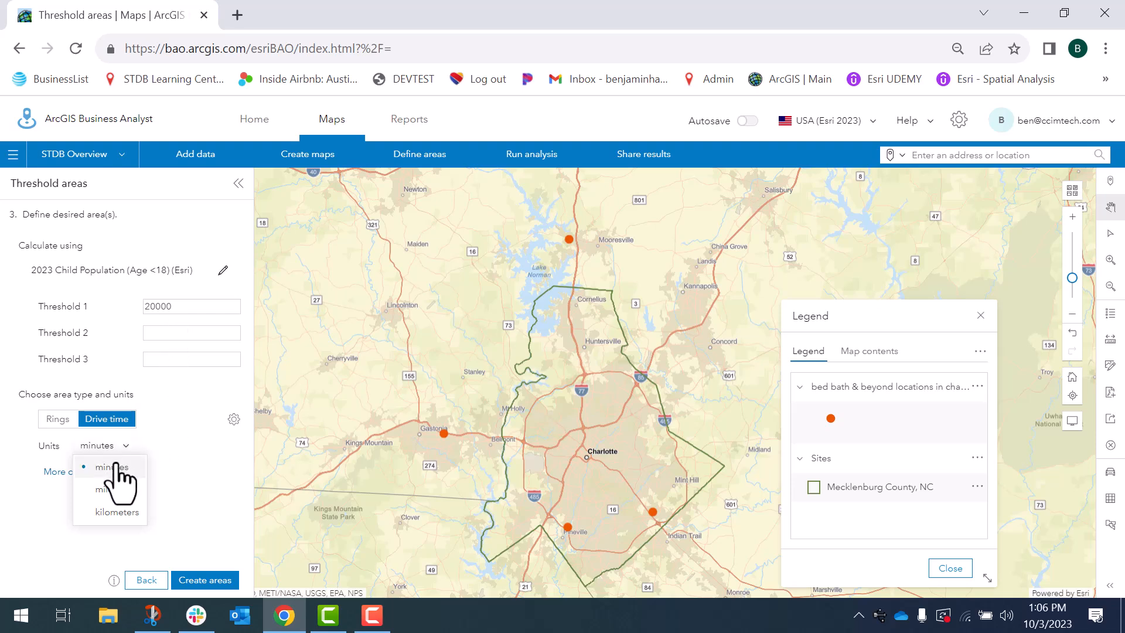
click(196, 482)
click(196, 580)
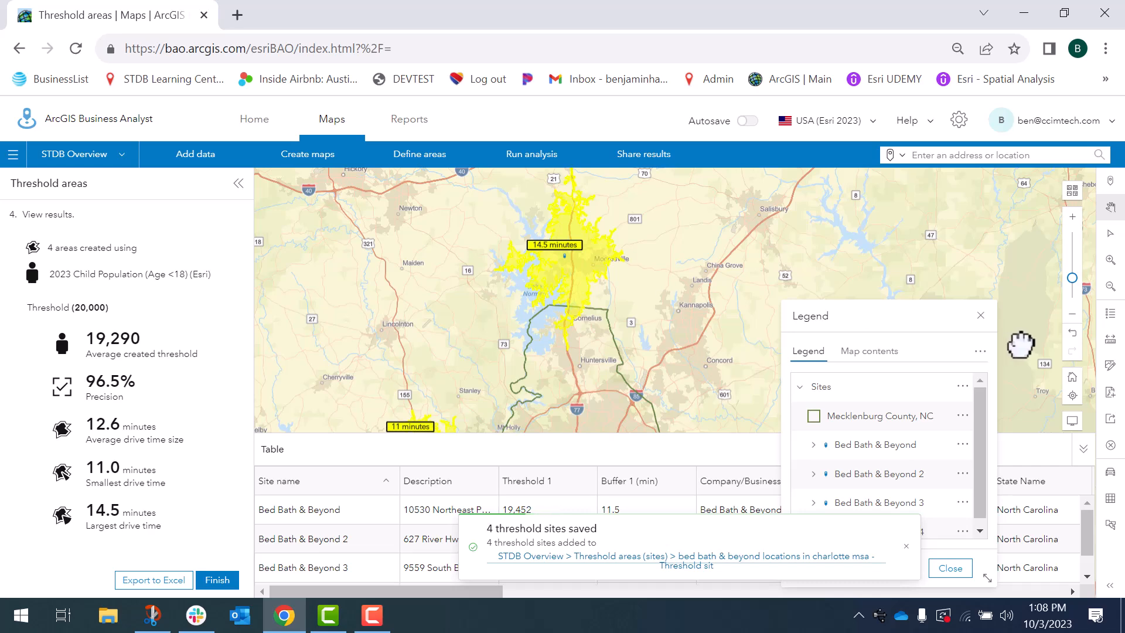
Close the legend and enlarge the results table to review the four threshold areas
click(1073, 314)
drag(644, 387, 681, 250)
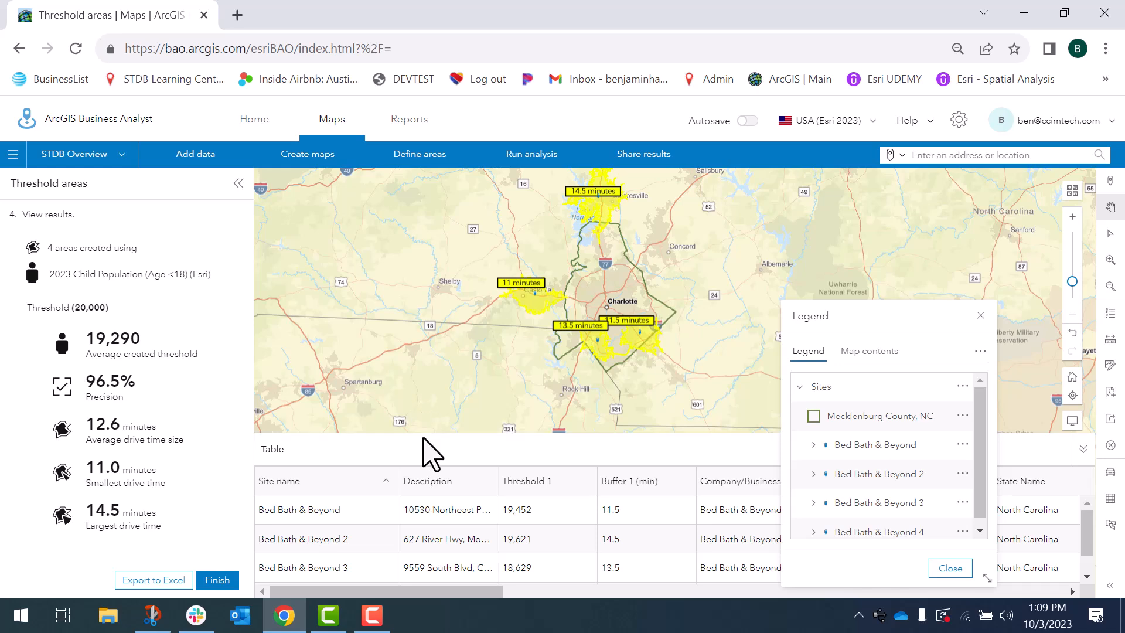
click(981, 316)
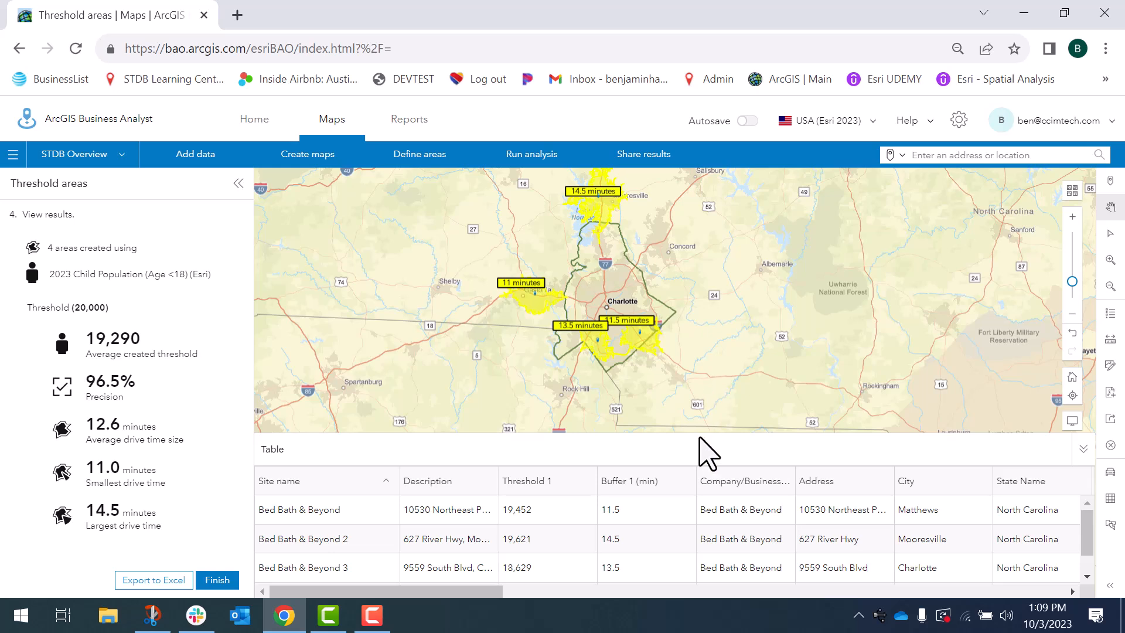
drag(701, 432, 720, 396)
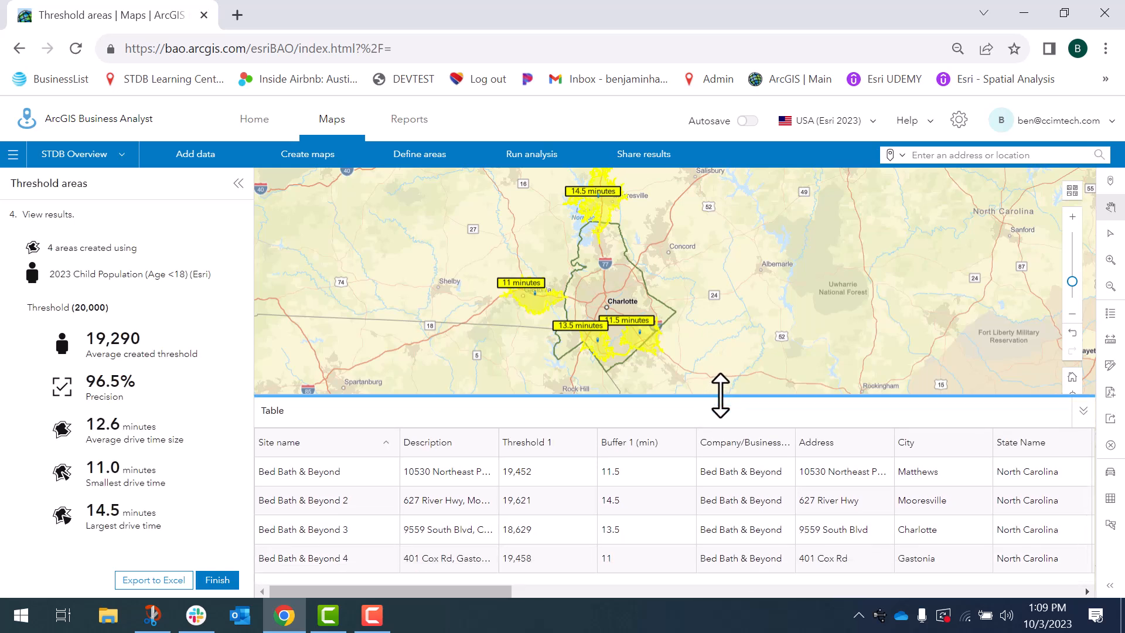